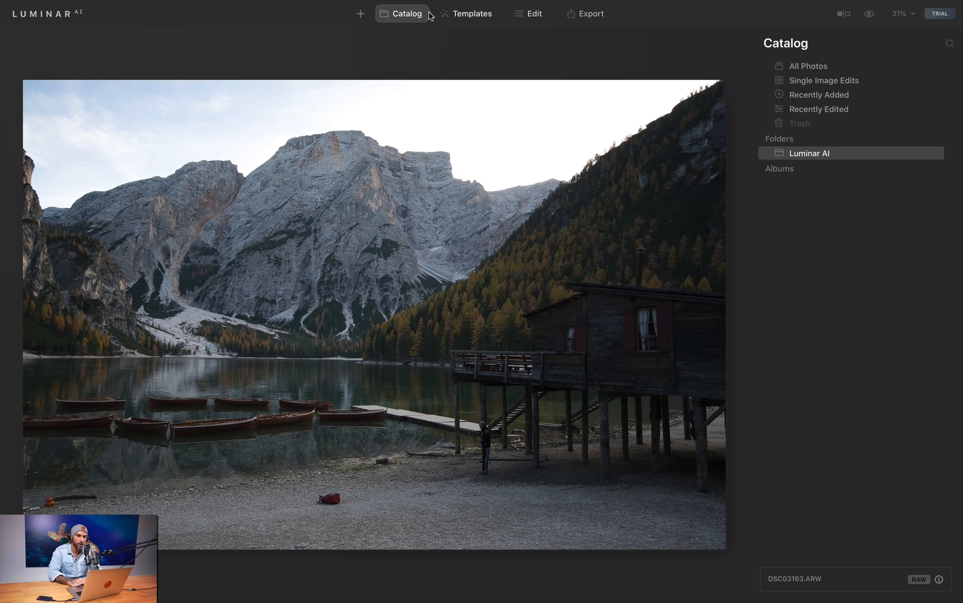
Try the Easy Landscapes templates on the lake photo one after another and apply the Forest Stream template
click(451, 15)
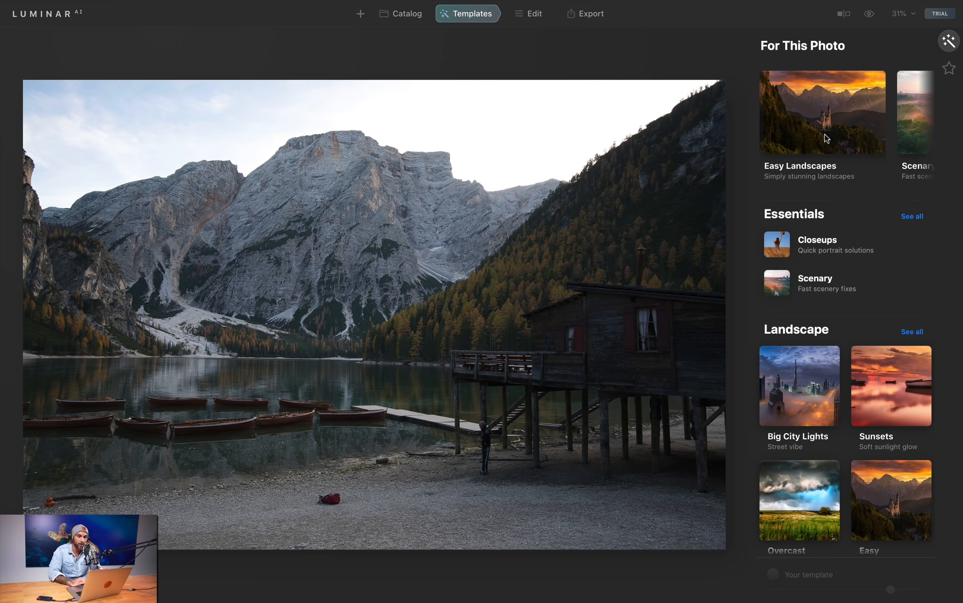
click(827, 139)
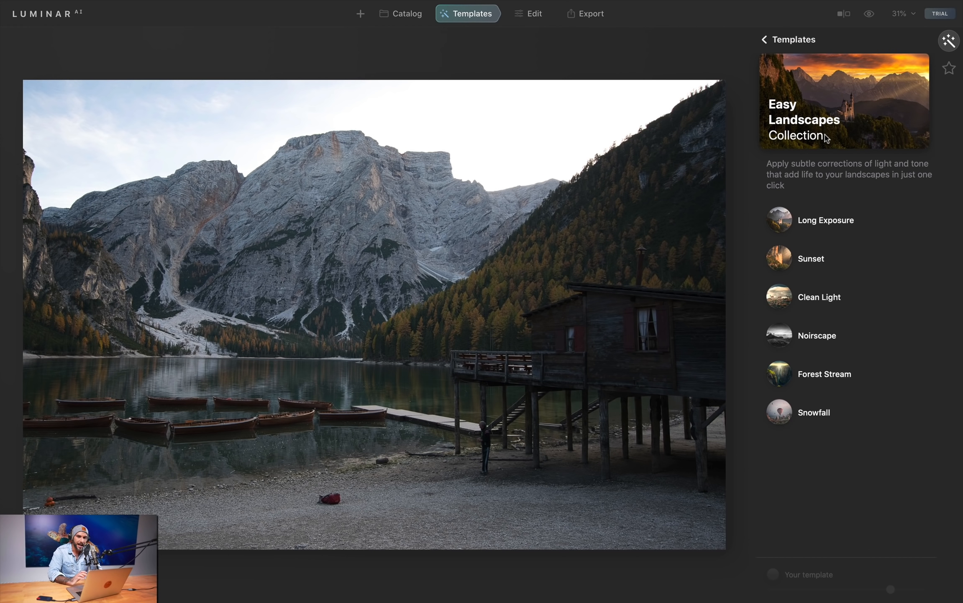
click(779, 226)
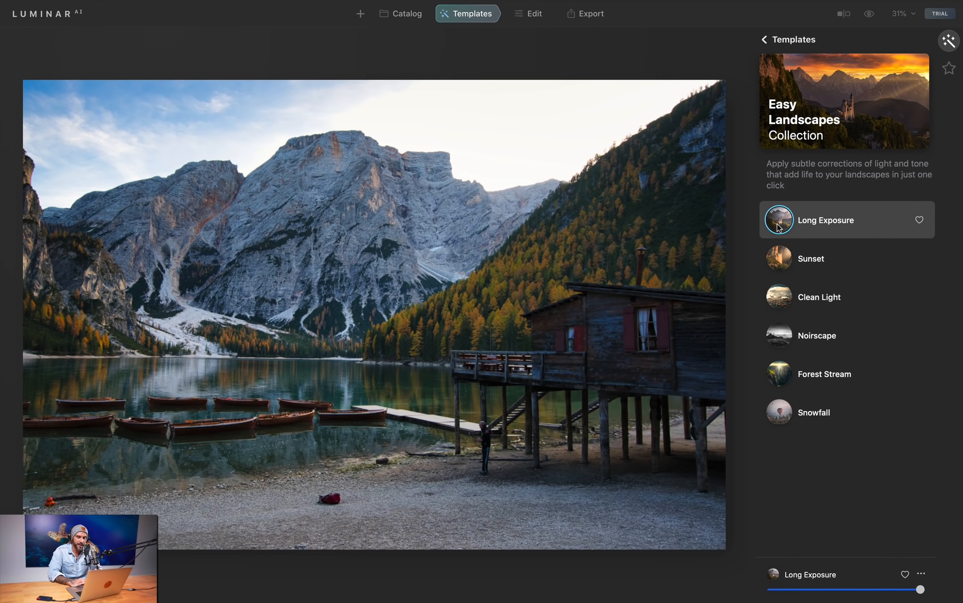
click(780, 257)
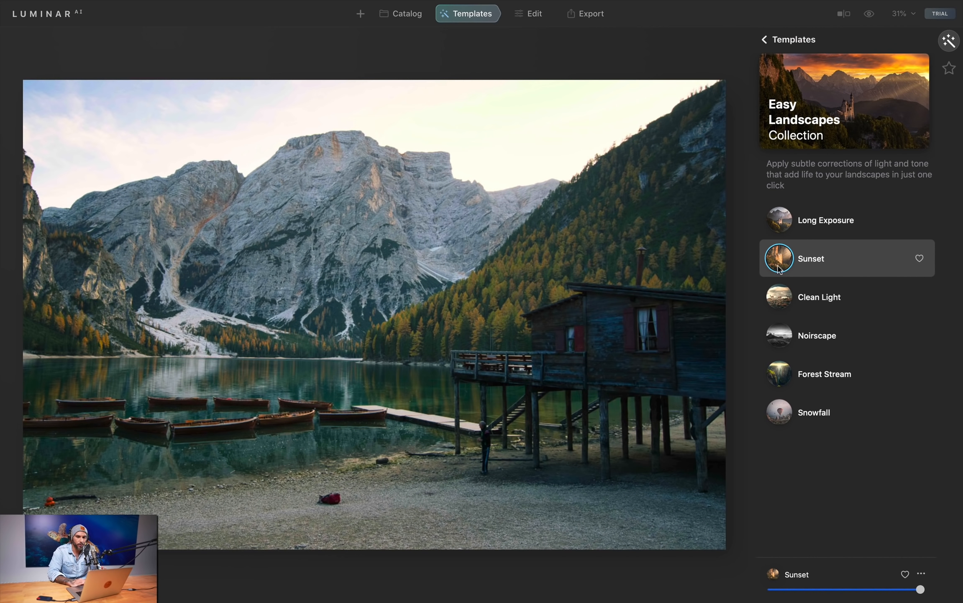
click(777, 298)
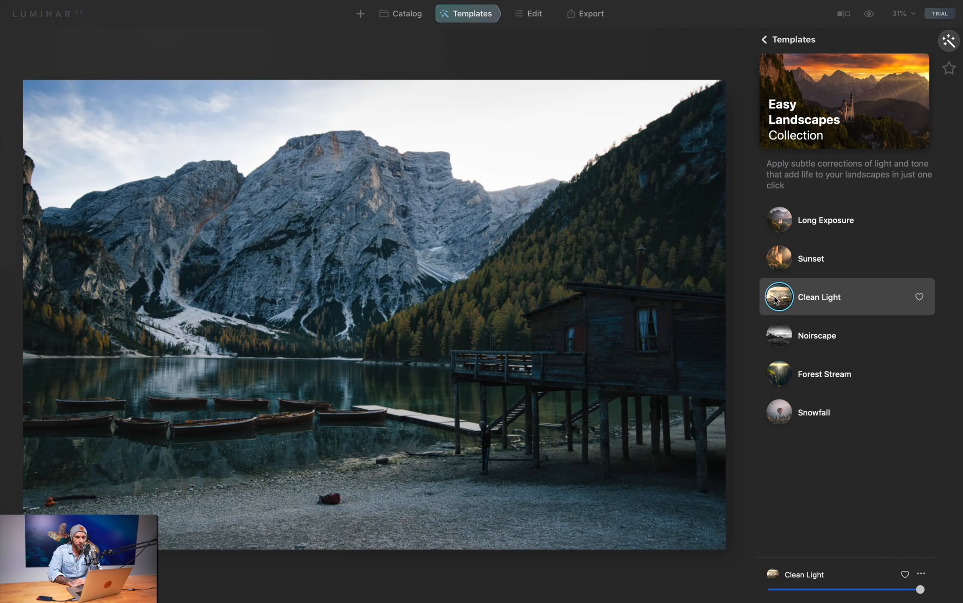
click(777, 334)
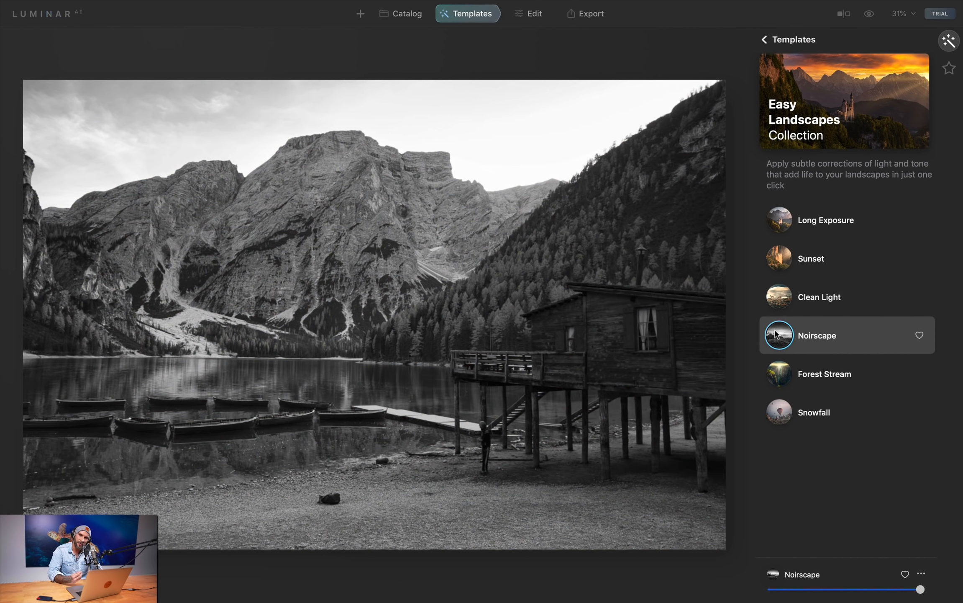
click(778, 376)
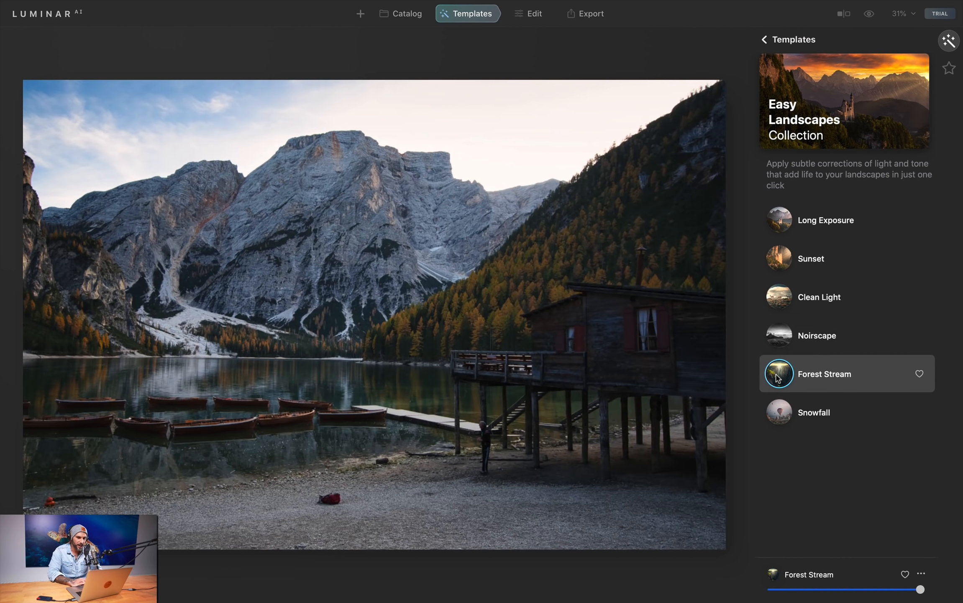
click(780, 414)
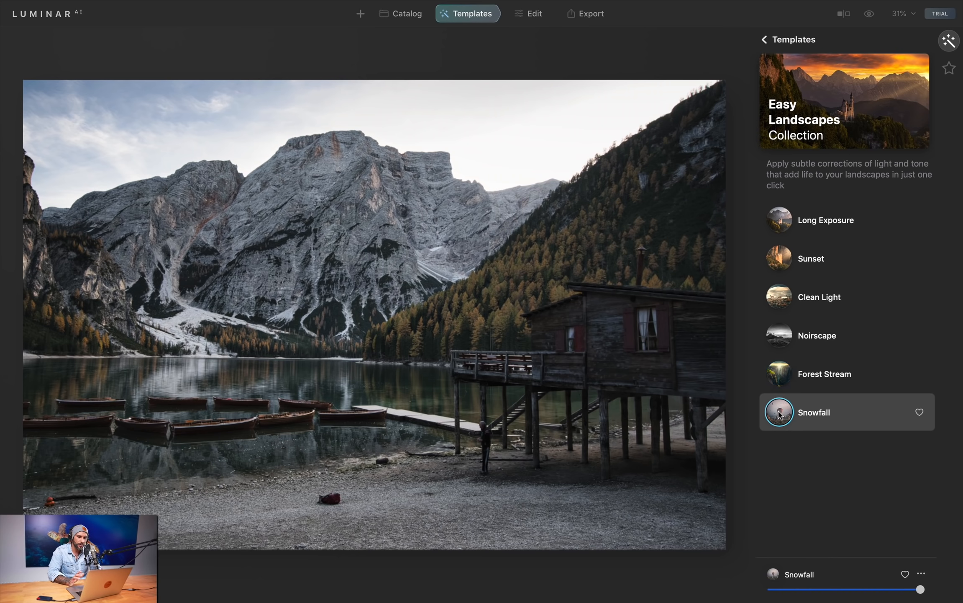
click(783, 379)
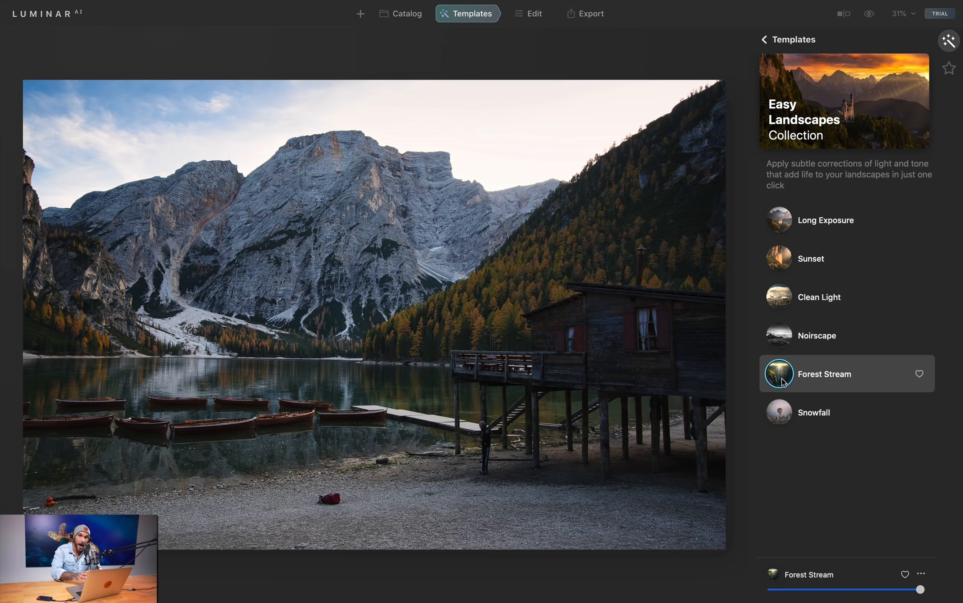
Raise the photo's Shadows to 47 in the Light settings and set the Landscape Golden Hour amount to 38
click(519, 15)
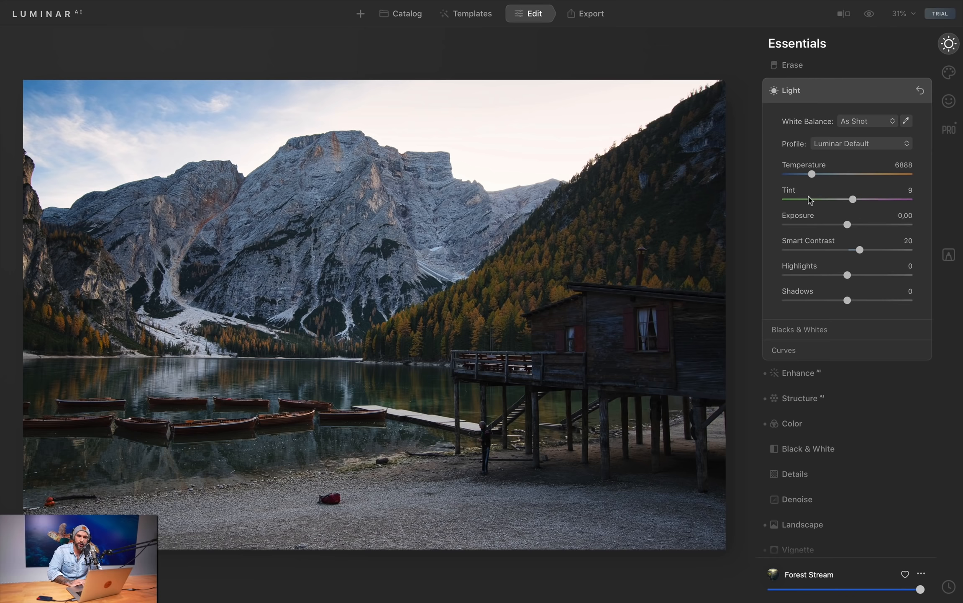
drag(848, 300, 876, 302)
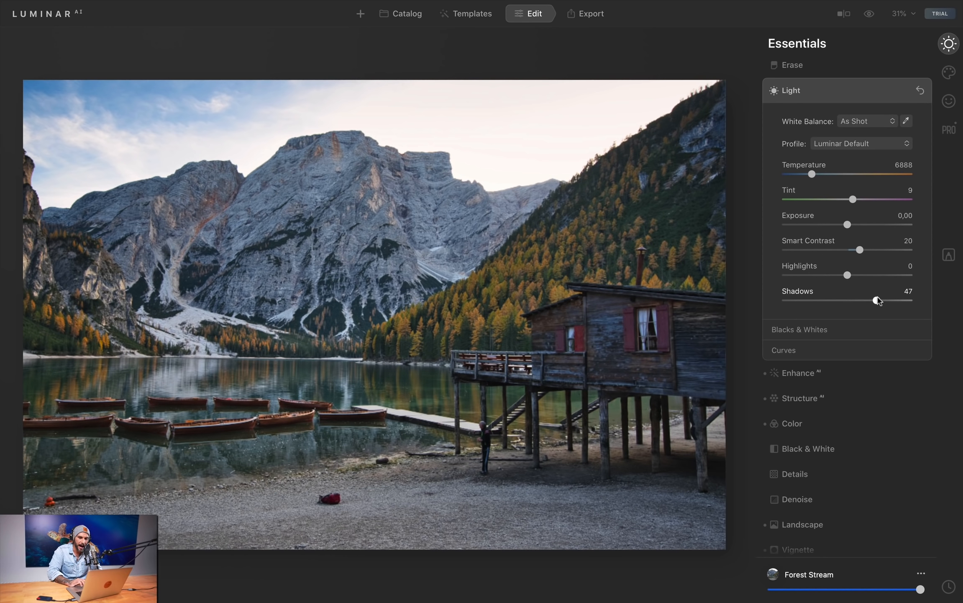
scroll(778, 461, down, 1)
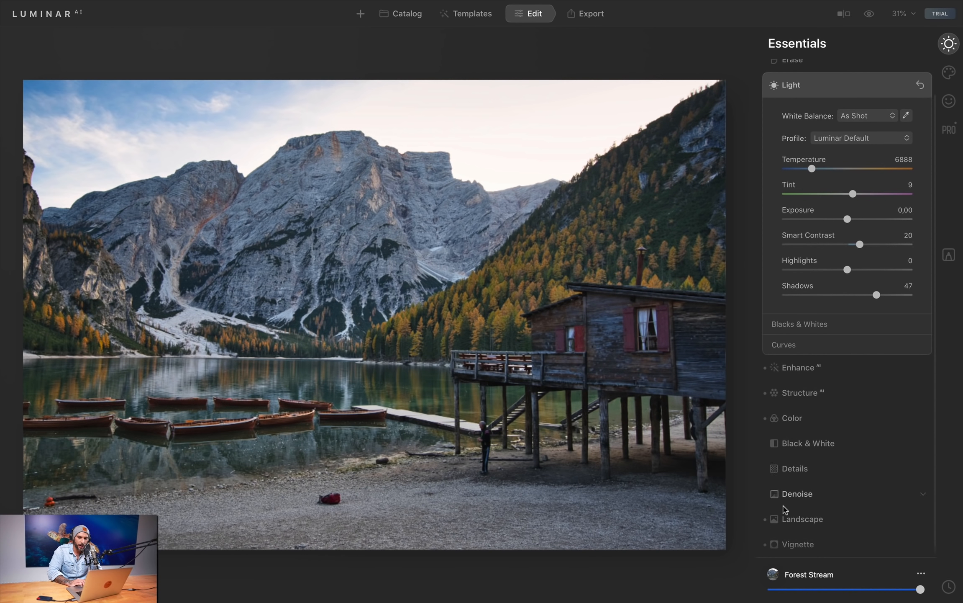
click(787, 519)
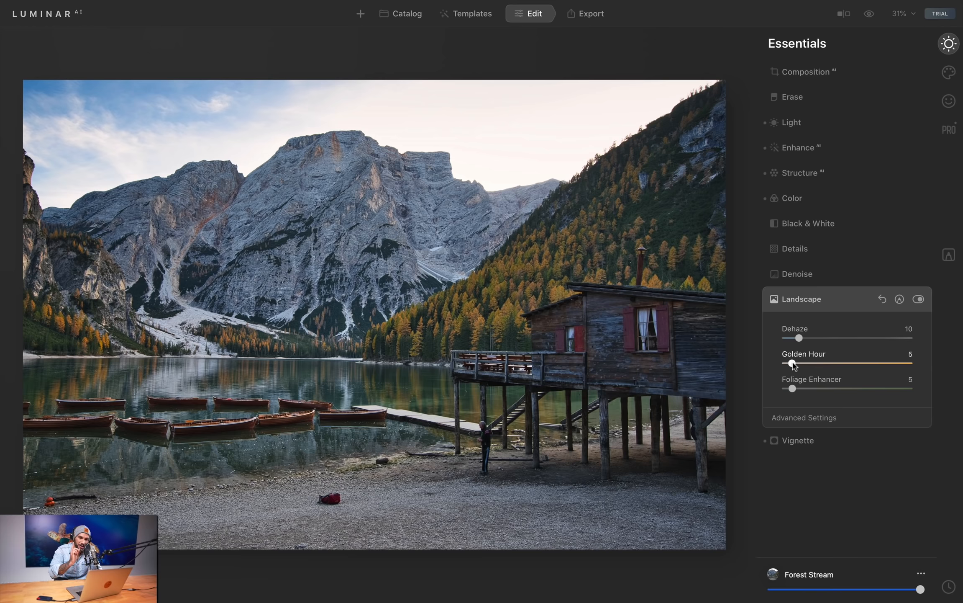
drag(794, 365, 836, 365)
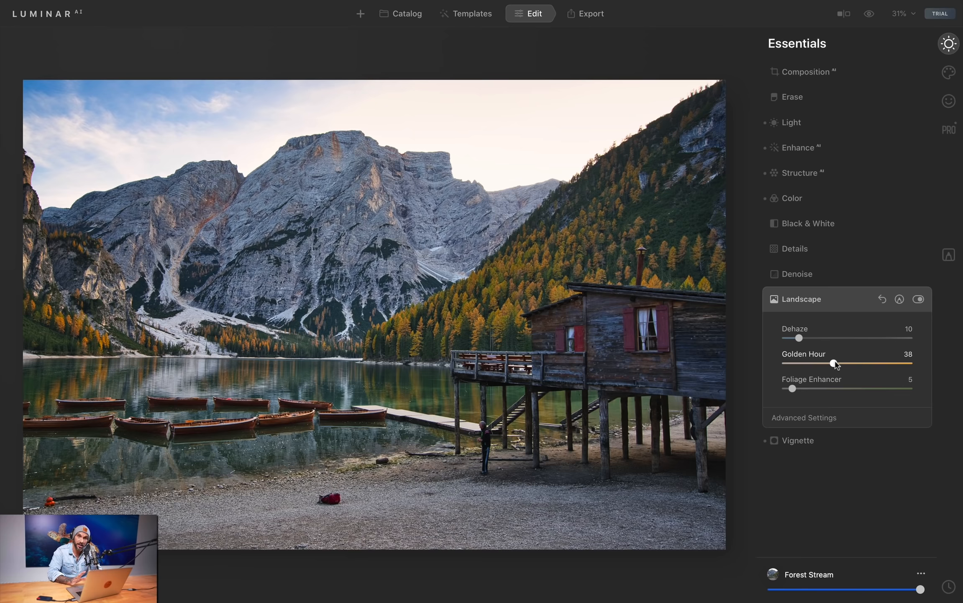
Replace the sky with the built-in Dramatic Sky 1 using Sky AI
click(949, 72)
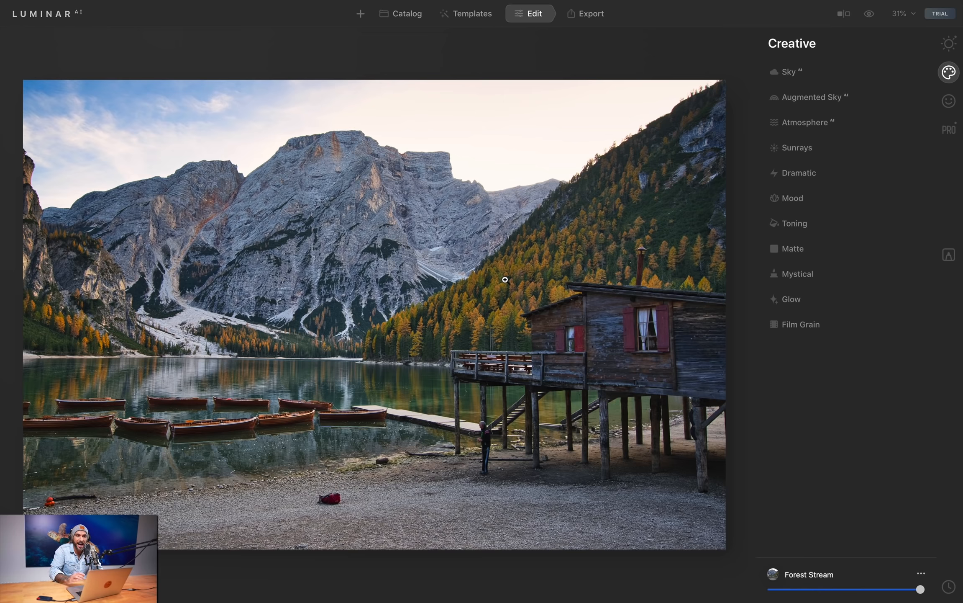
click(793, 72)
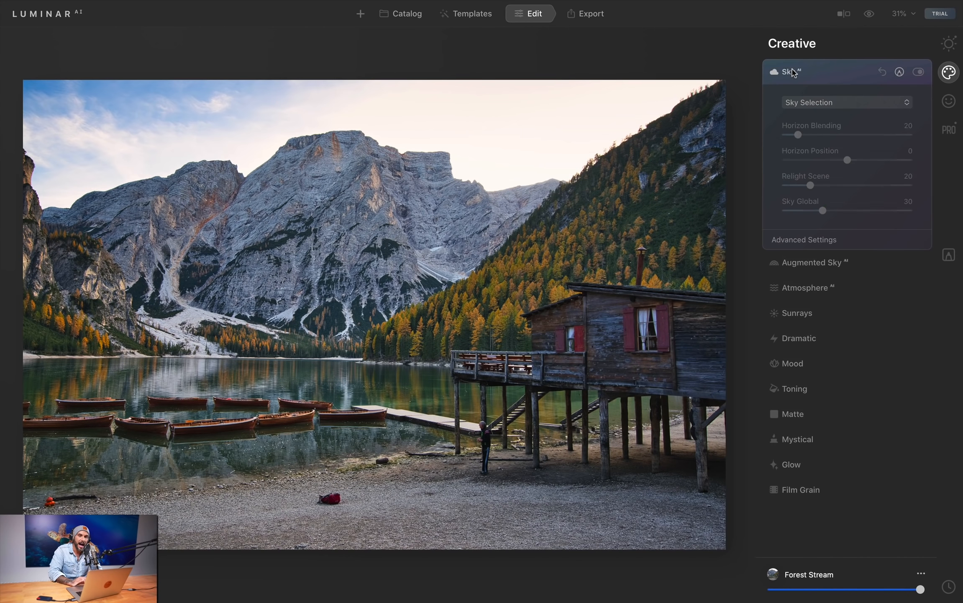
click(804, 104)
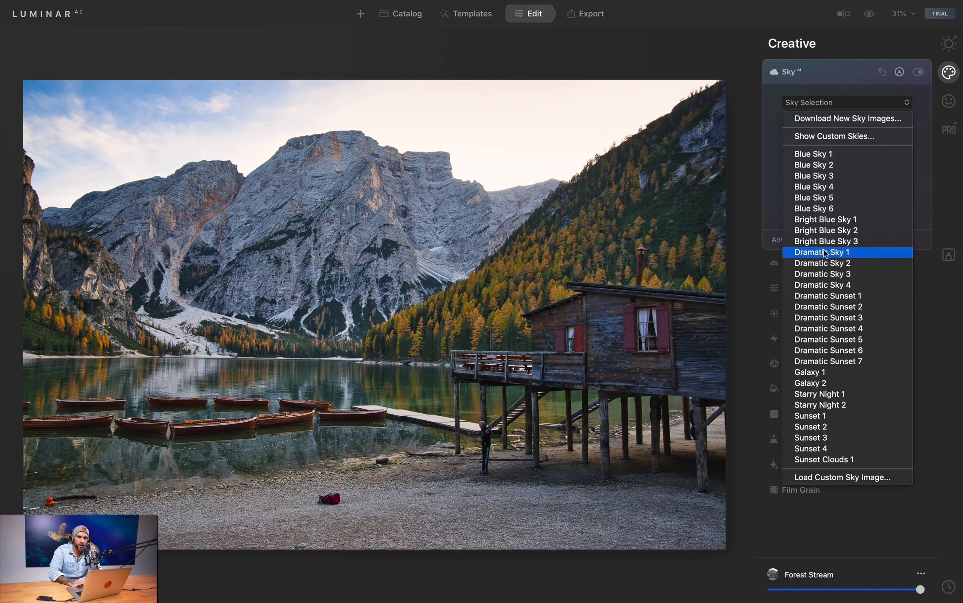
click(823, 263)
click(835, 104)
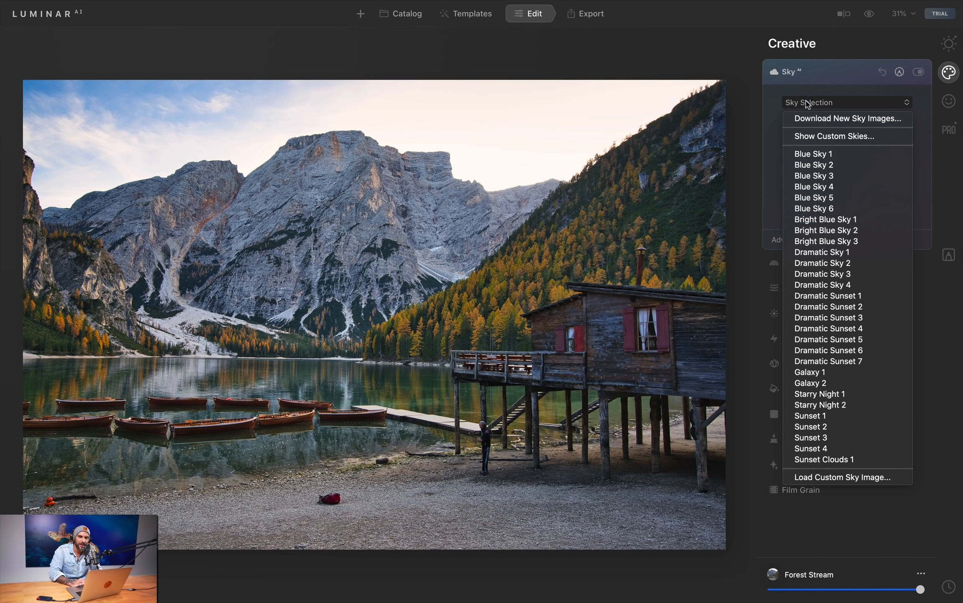
click(814, 252)
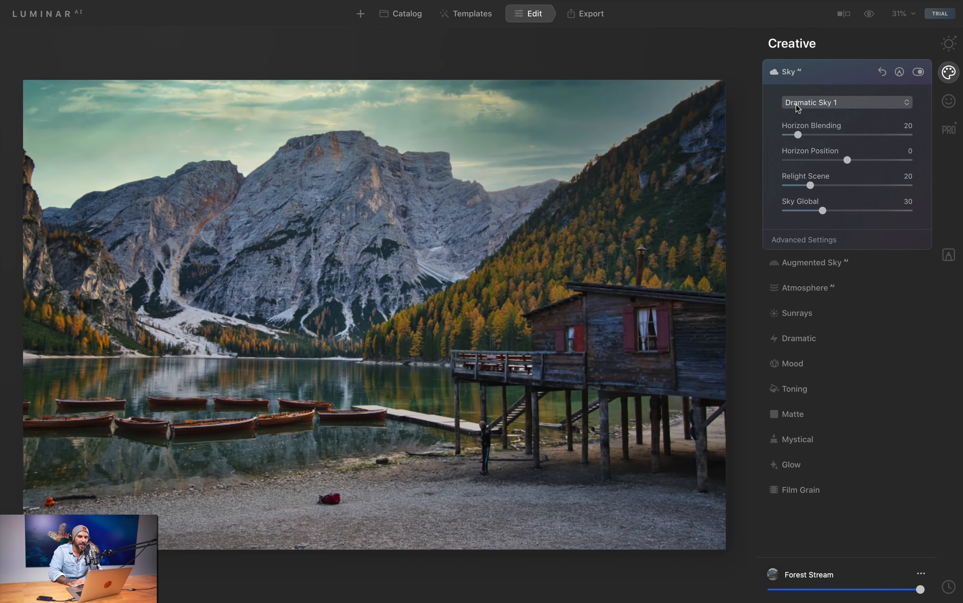
Load Norway Red Clouds.jpg as a custom sky image and set its Relight Scene amount to 57
click(819, 105)
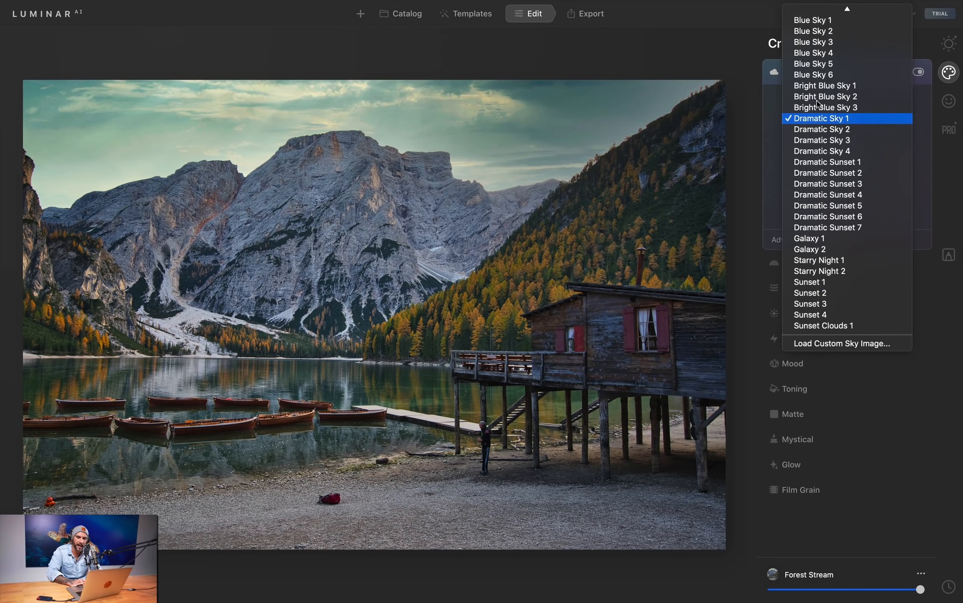
scroll(826, 149, up, 2)
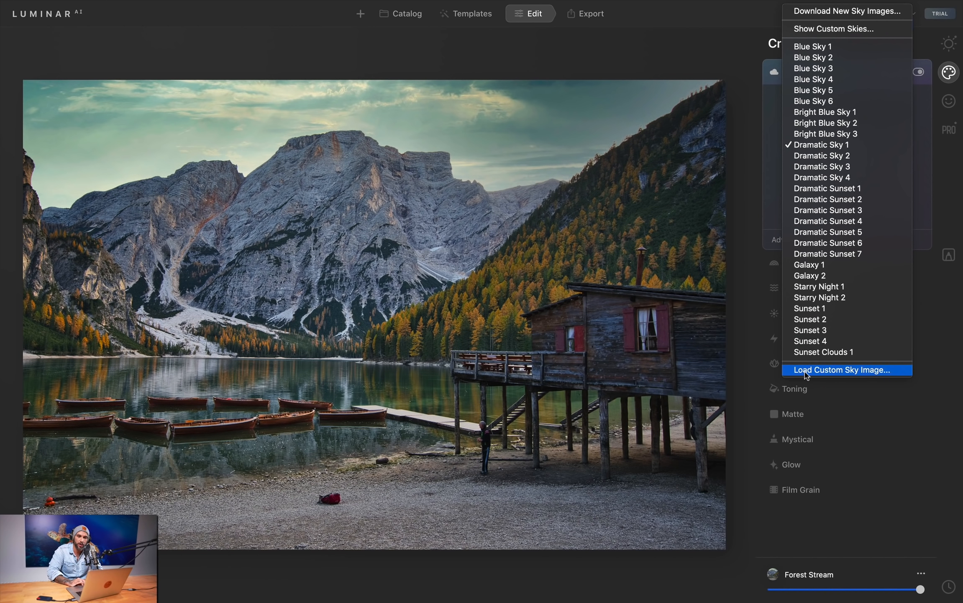
click(820, 370)
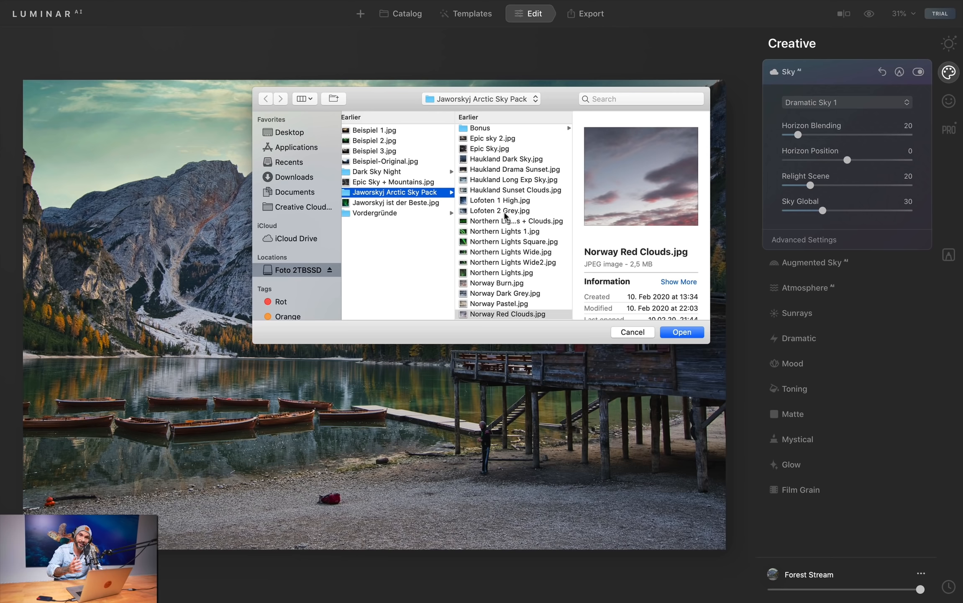
click(472, 231)
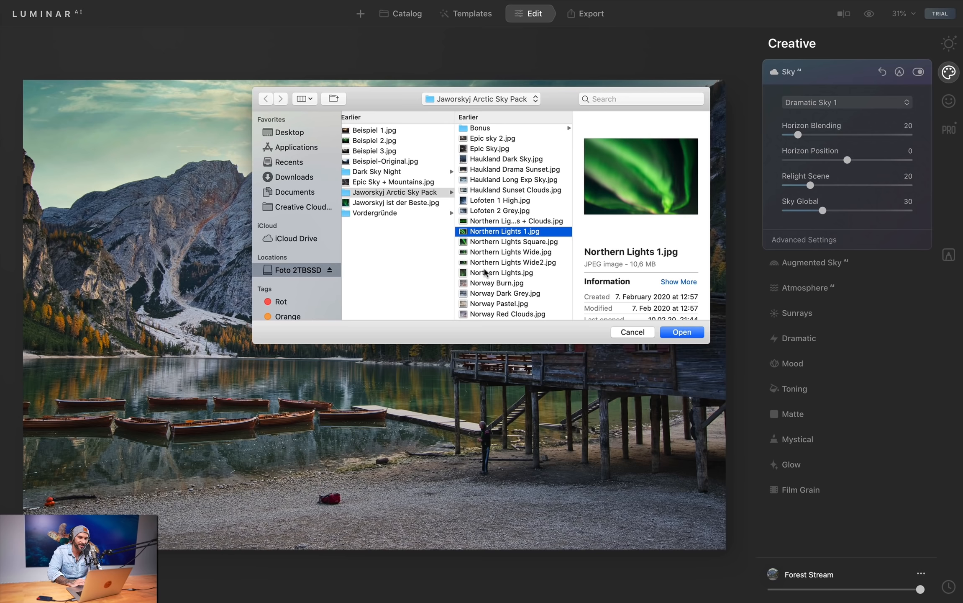
click(481, 283)
key(Down)
key(Down)
key(Down)
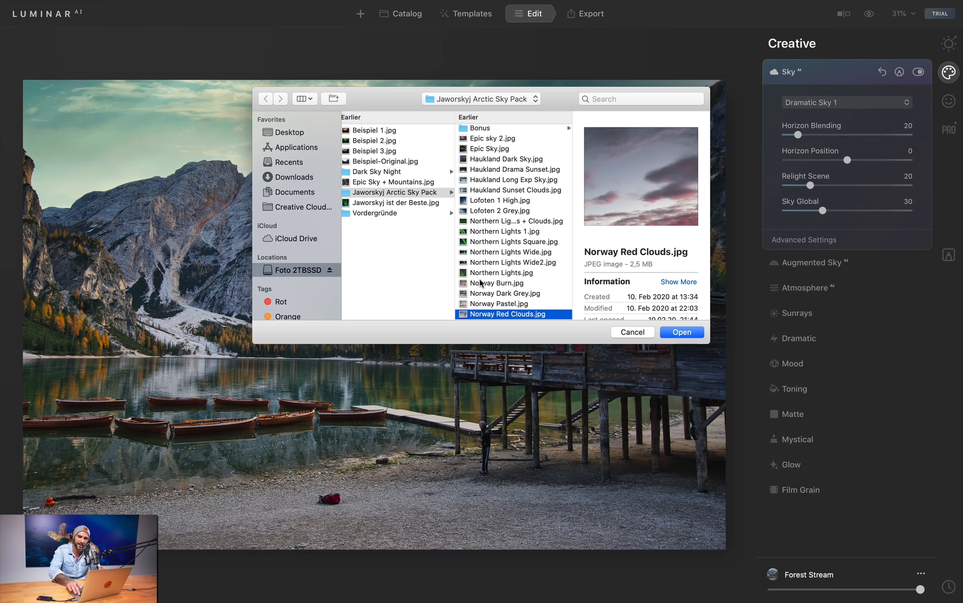
key(Return)
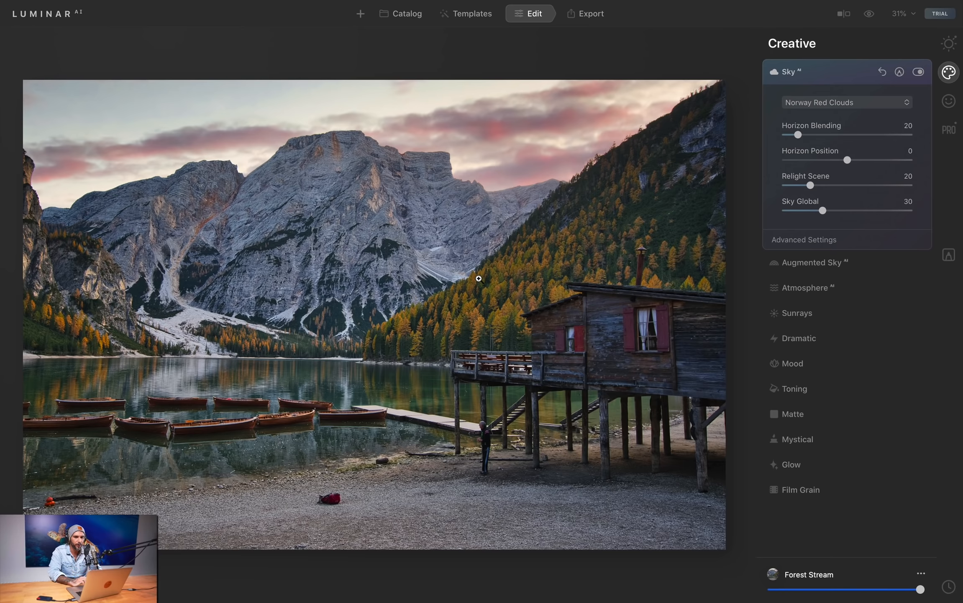
drag(814, 185, 856, 187)
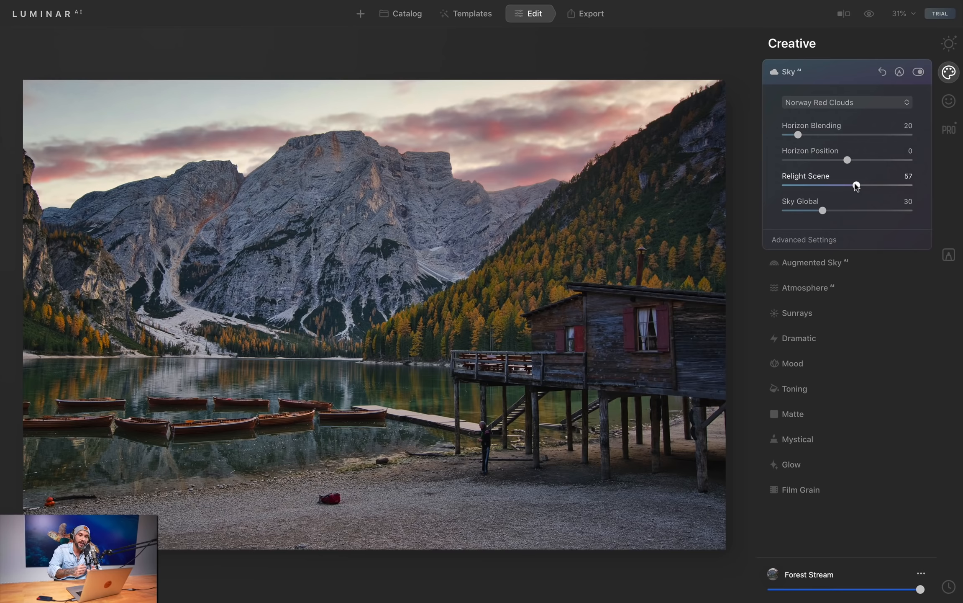
Add Atmosphere AI in Haze mode to the photo with an amount of 62
click(817, 288)
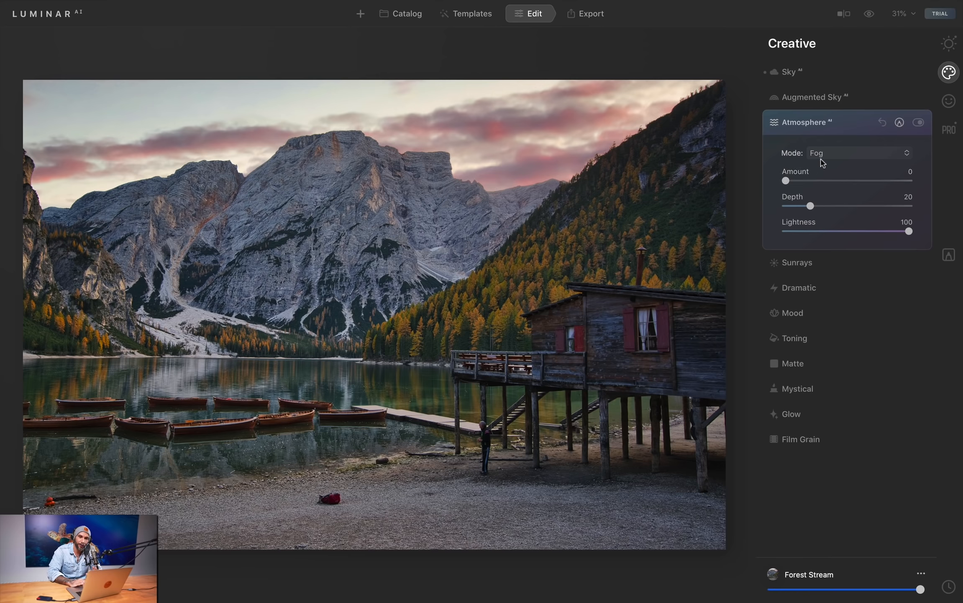
click(822, 154)
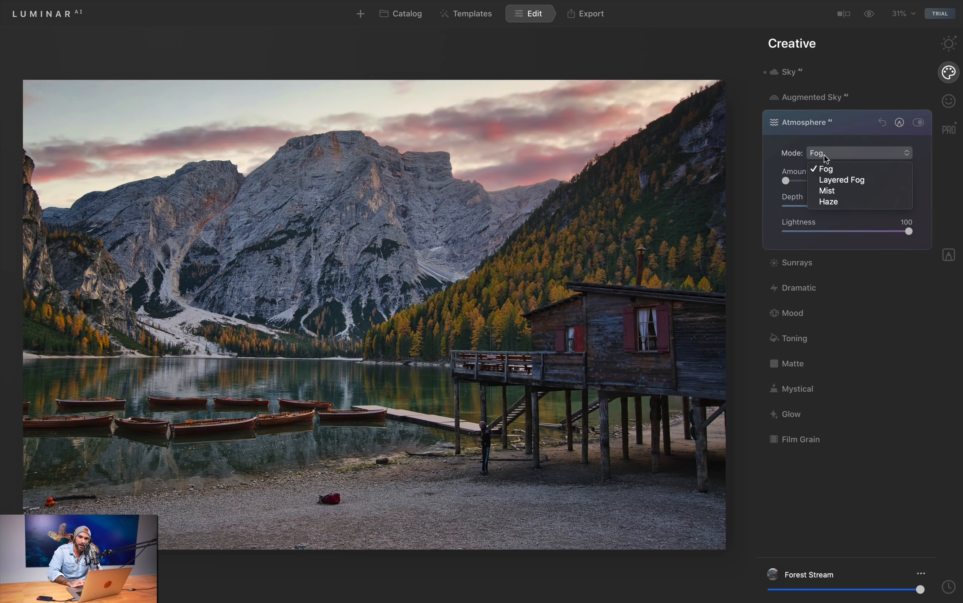
click(824, 202)
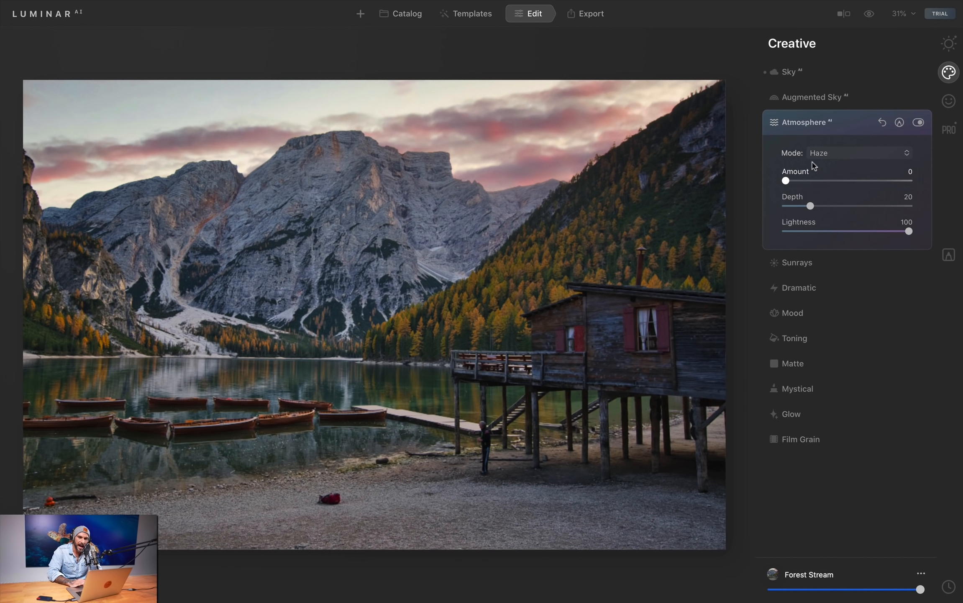
drag(786, 181, 880, 181)
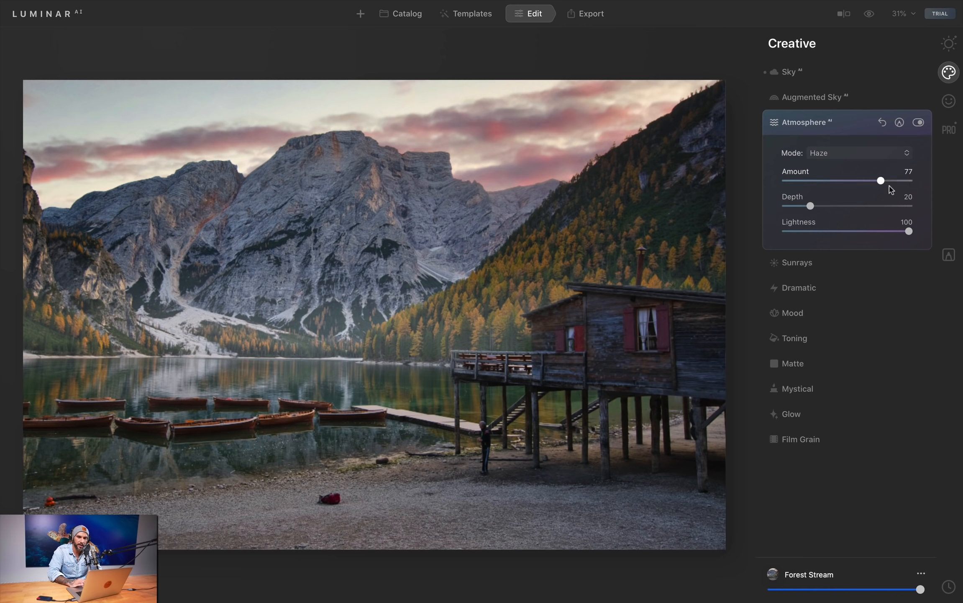
drag(882, 182, 962, 197)
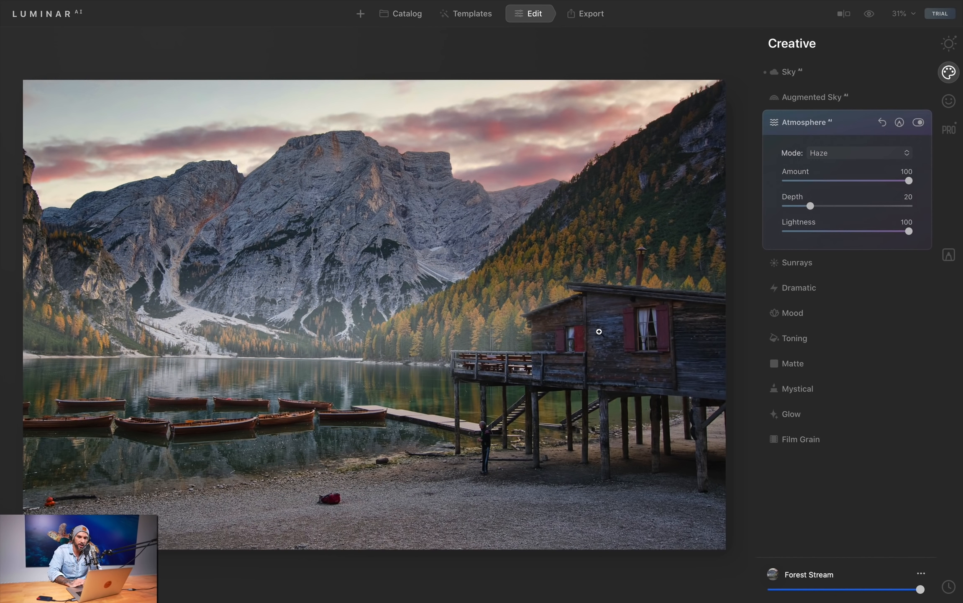
drag(896, 188, 863, 188)
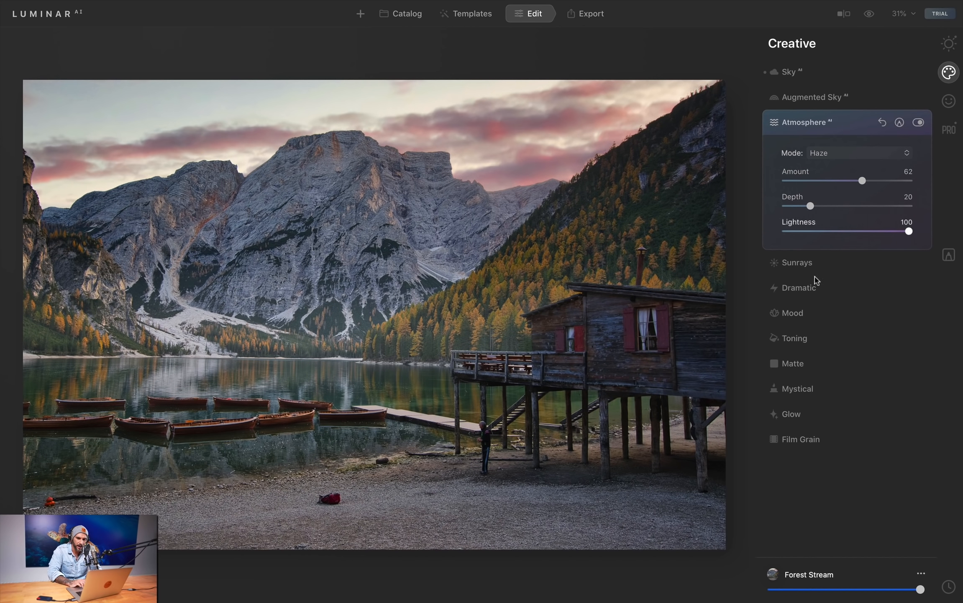
Add a Soft Focus glow to the photo with an amount of 9
click(791, 413)
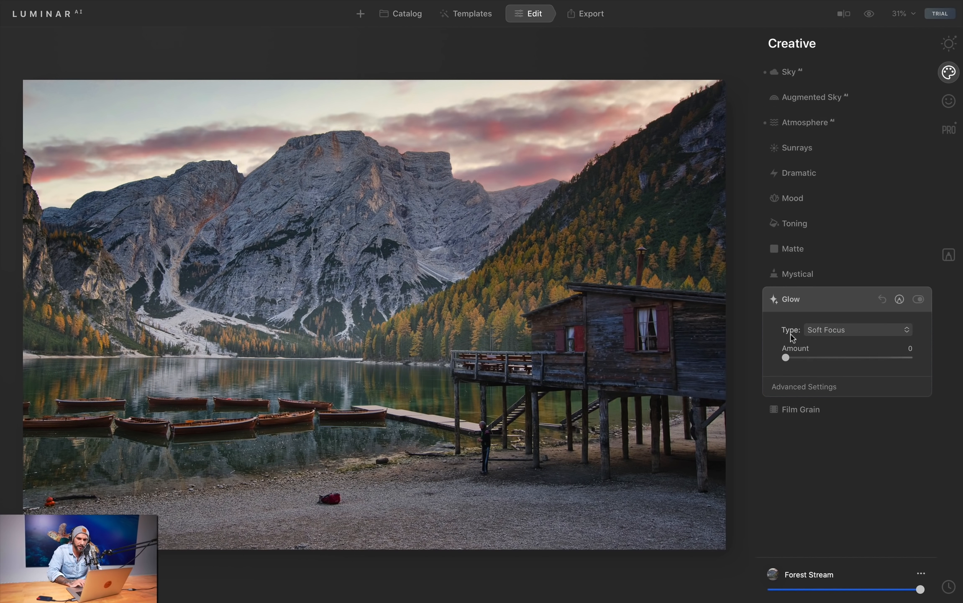
mouse_move(799, 361)
mouse_down()
mouse_move(808, 361)
mouse_move(796, 362)
mouse_up()
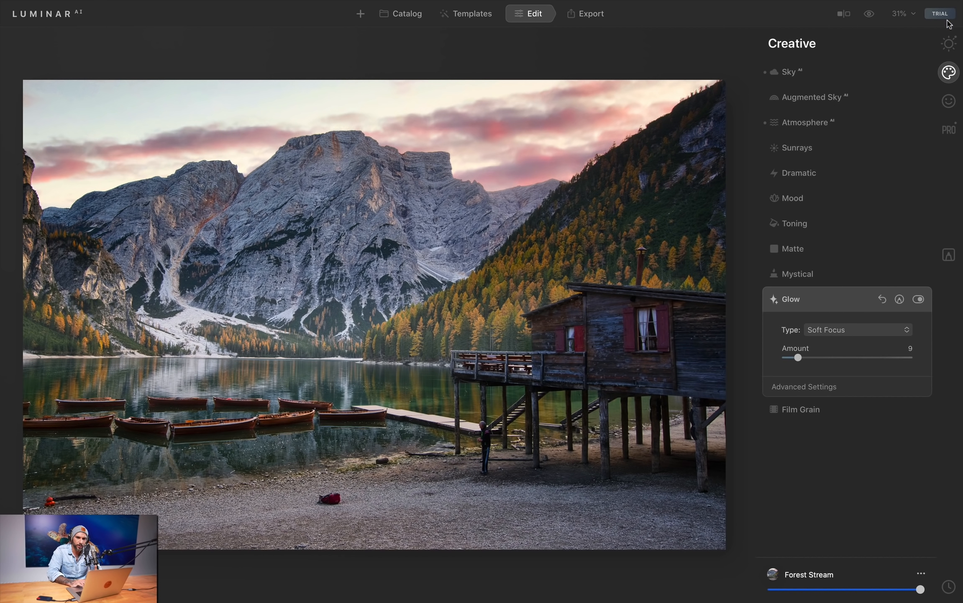
Crop the landscape photo automatically with Composition AI, keeping the original aspect ratio
click(946, 44)
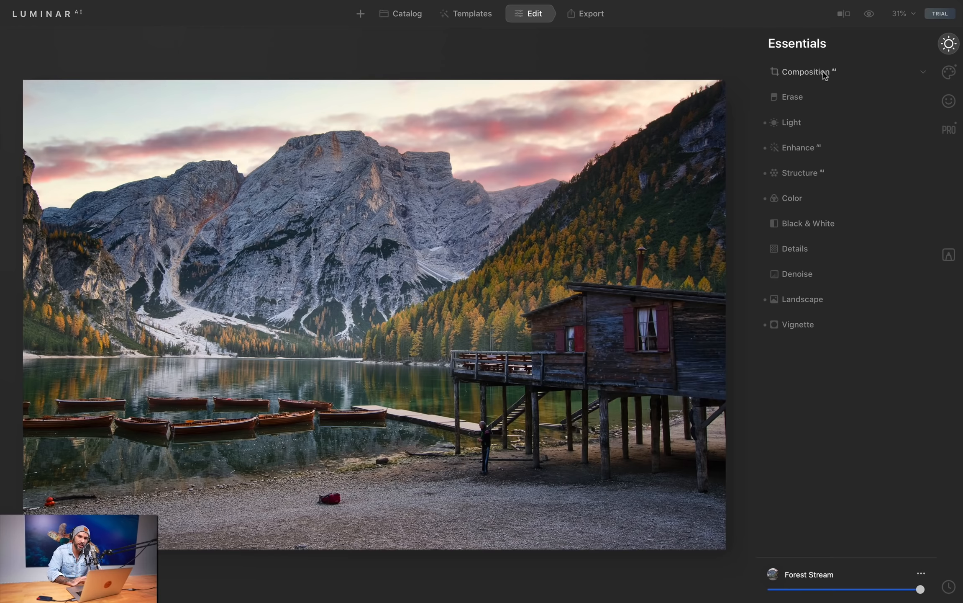
click(809, 72)
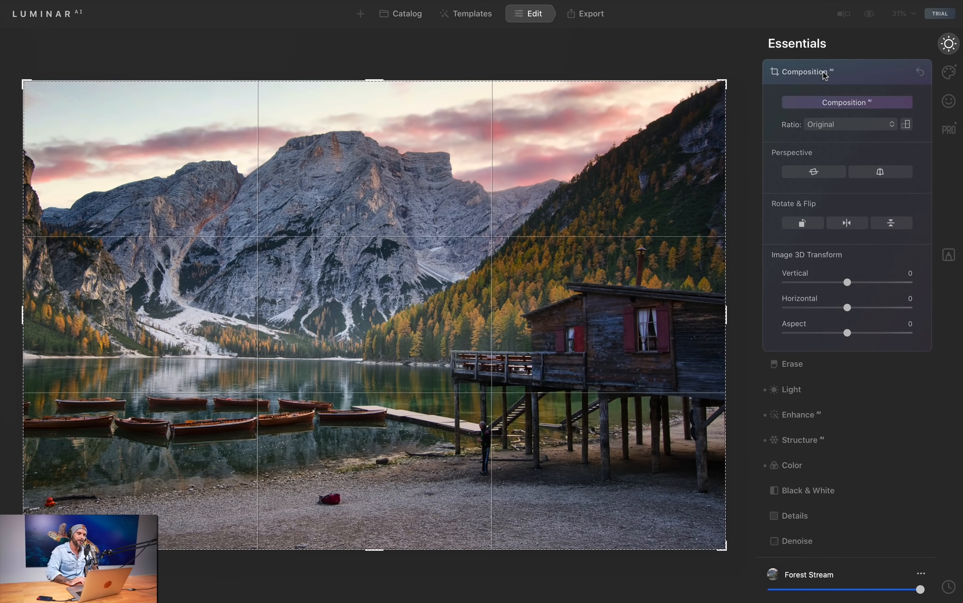
click(837, 103)
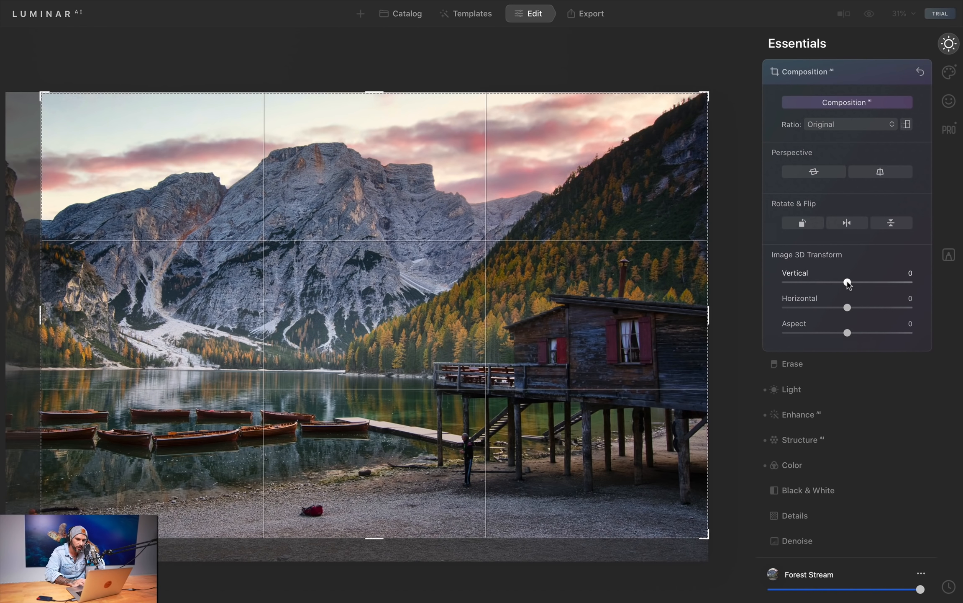
Set the photo's vertical 3D transform to -8 and apply the composition changes
drag(847, 282, 842, 284)
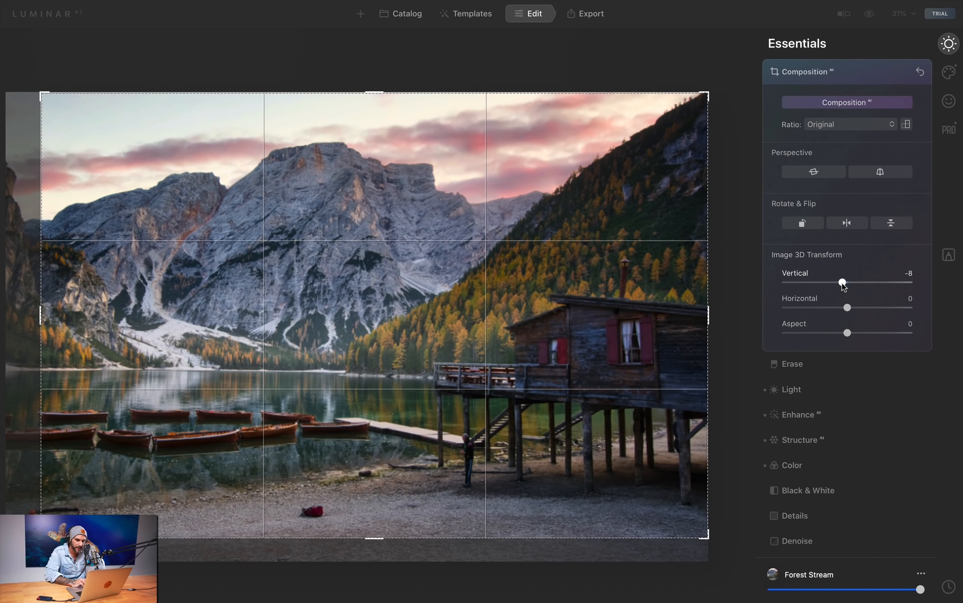
drag(843, 284, 842, 284)
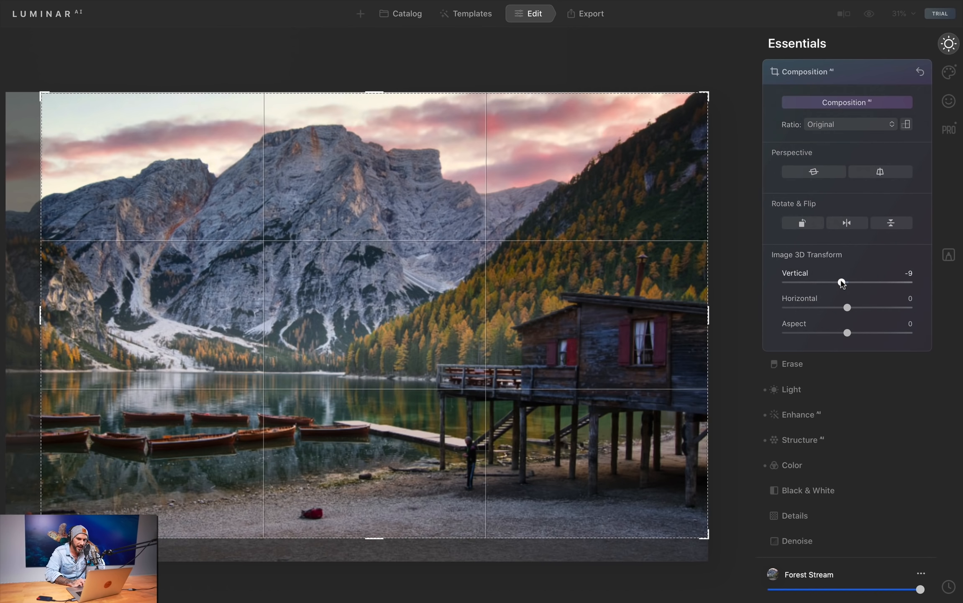
drag(842, 283, 842, 283)
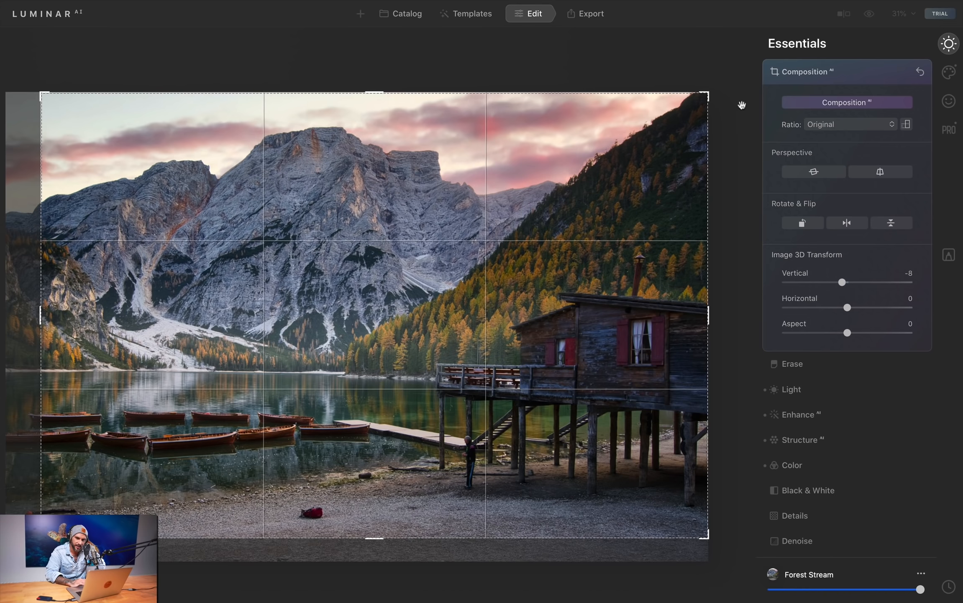
click(949, 73)
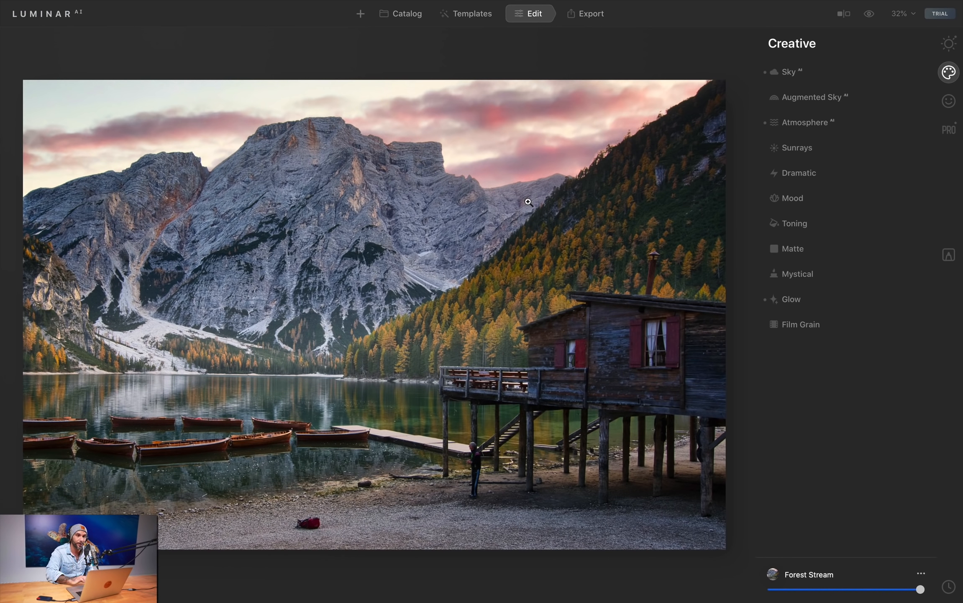
Open the export options for the edited landscape photo
click(591, 12)
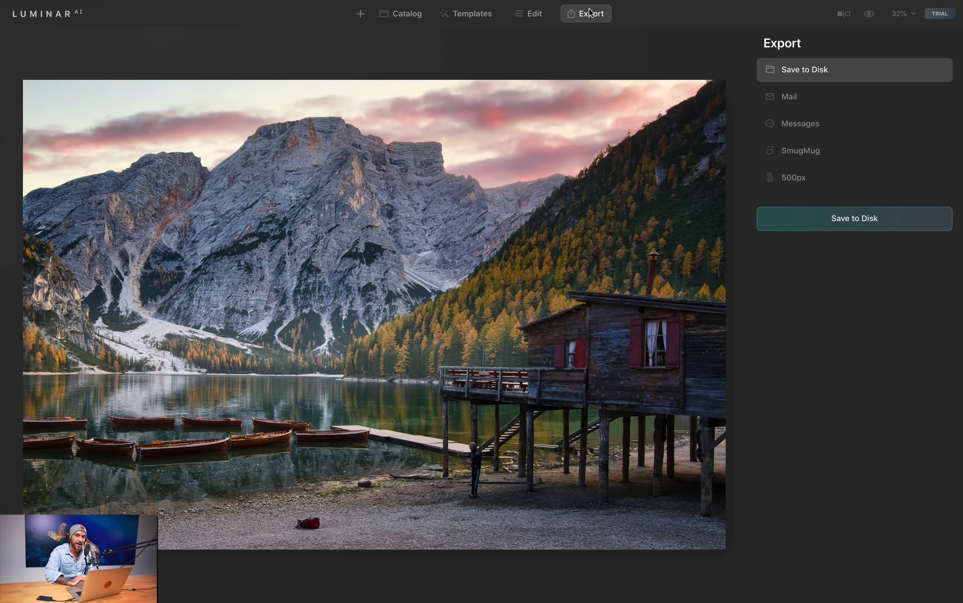